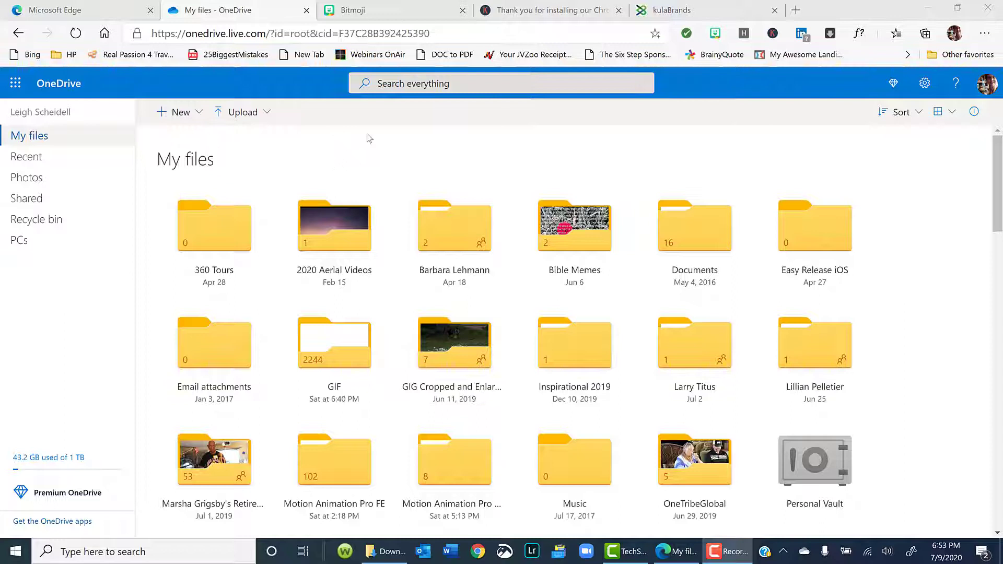
# - Create a new folder named Client in My files and open it
pyautogui.click(179, 114)
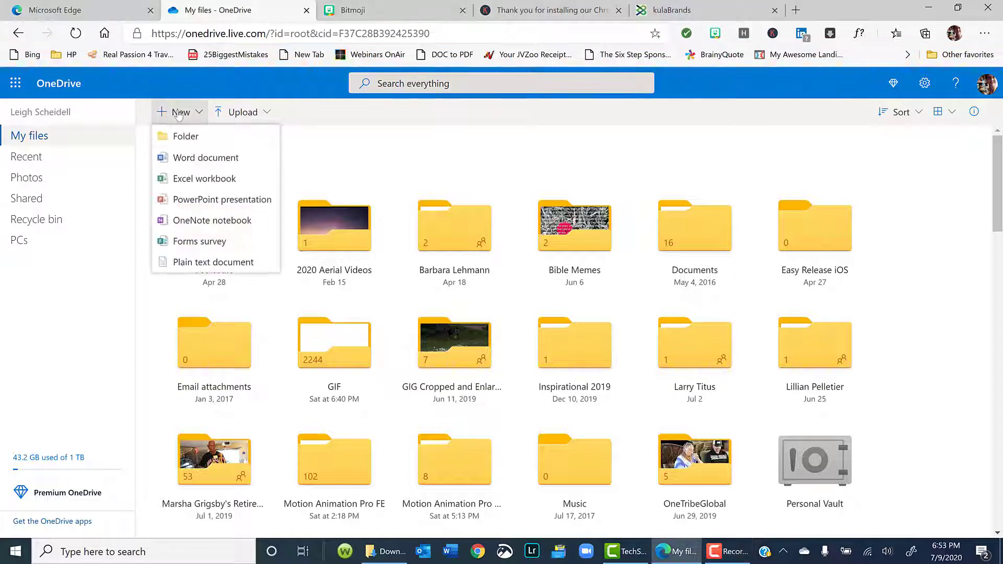
pyautogui.click(182, 137)
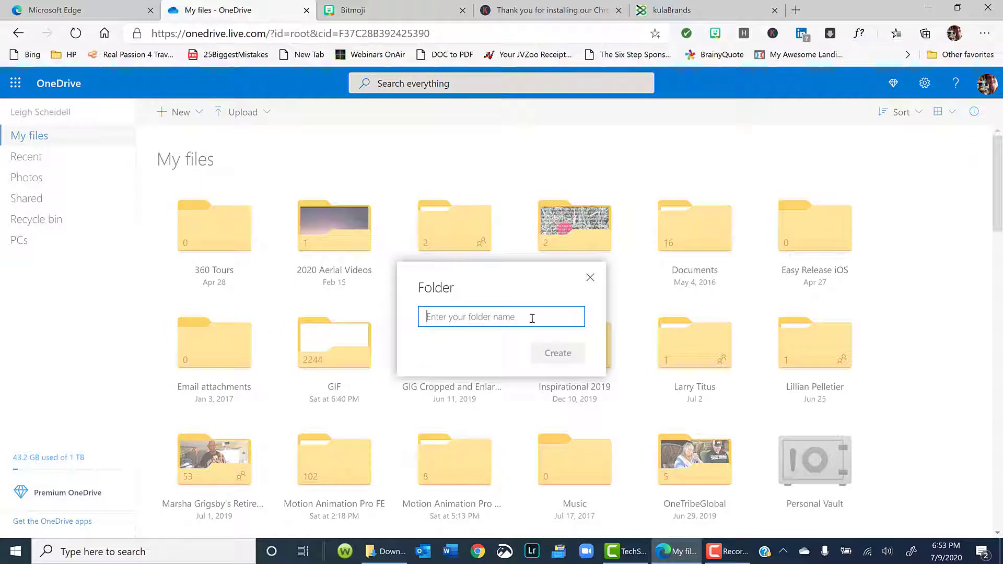
pyautogui.write('C')
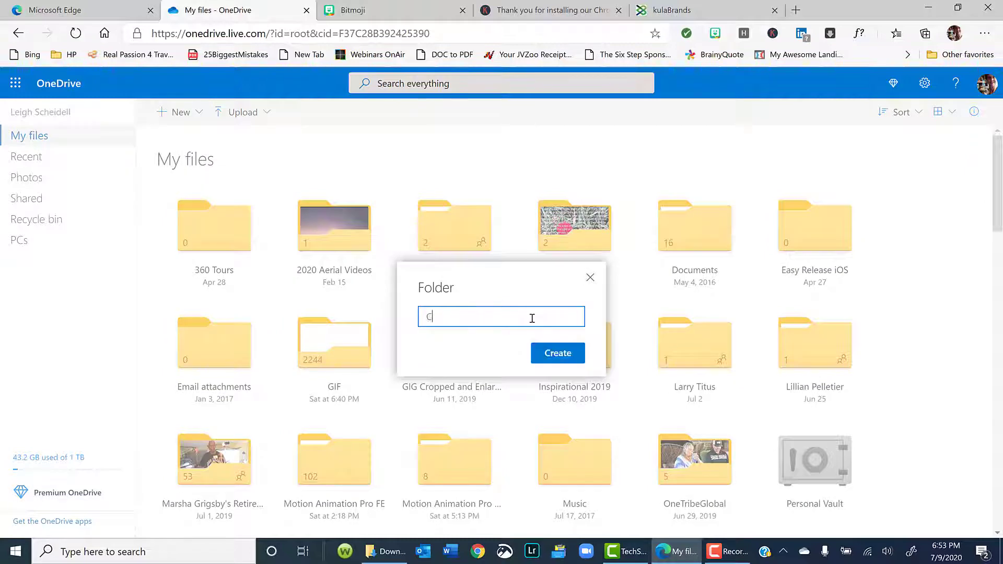
pyautogui.write('lient')
pyautogui.press('Return')
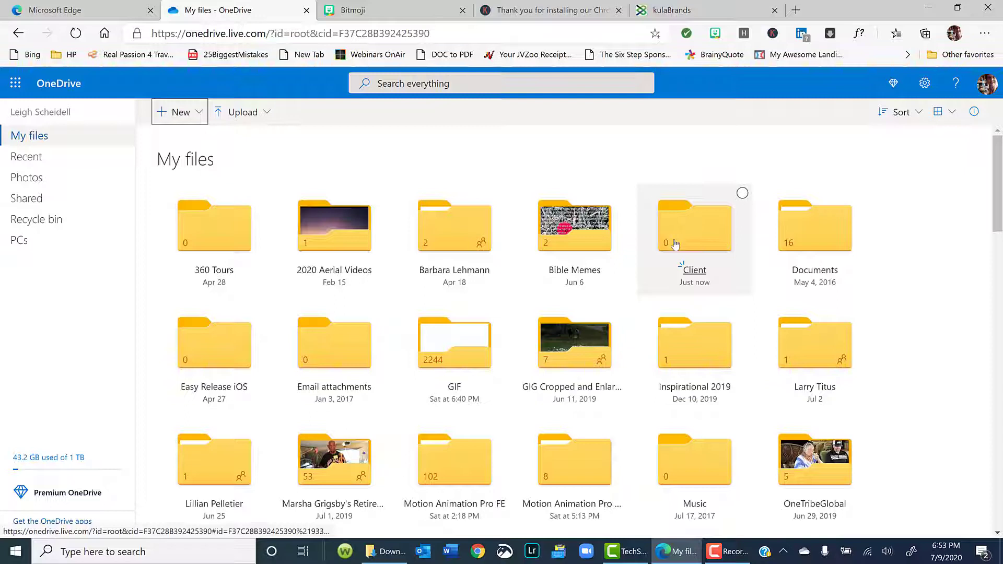
pyautogui.moveTo(243, 113)
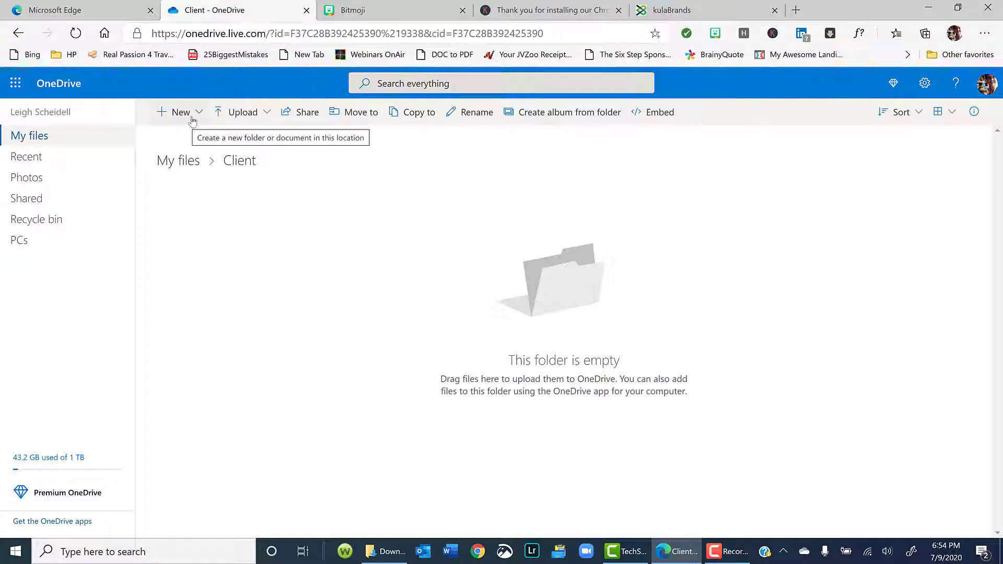
# - Upload the Please Hold - Robo Killer video from the computer into the Client folder
pyautogui.click(248, 115)
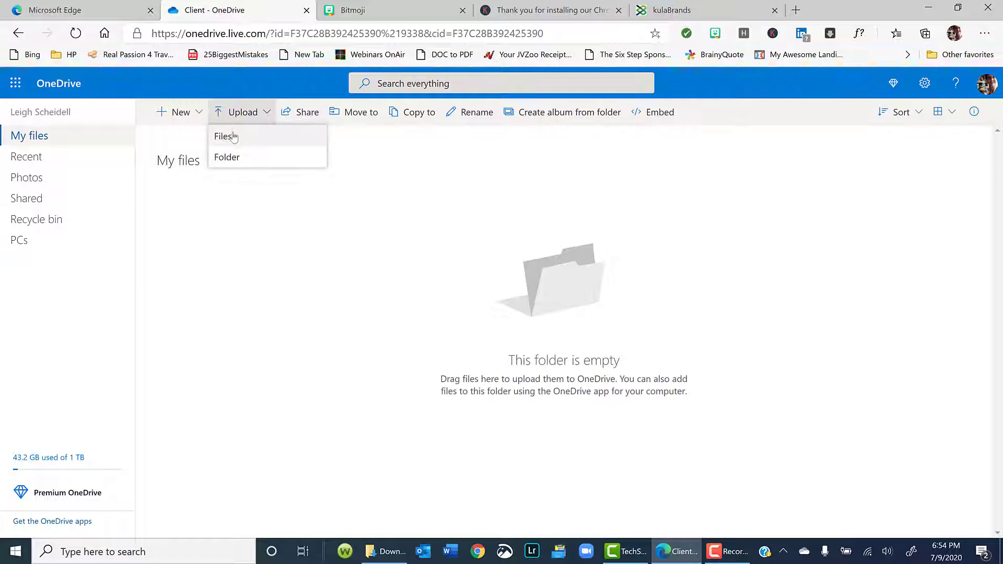
pyautogui.click(233, 140)
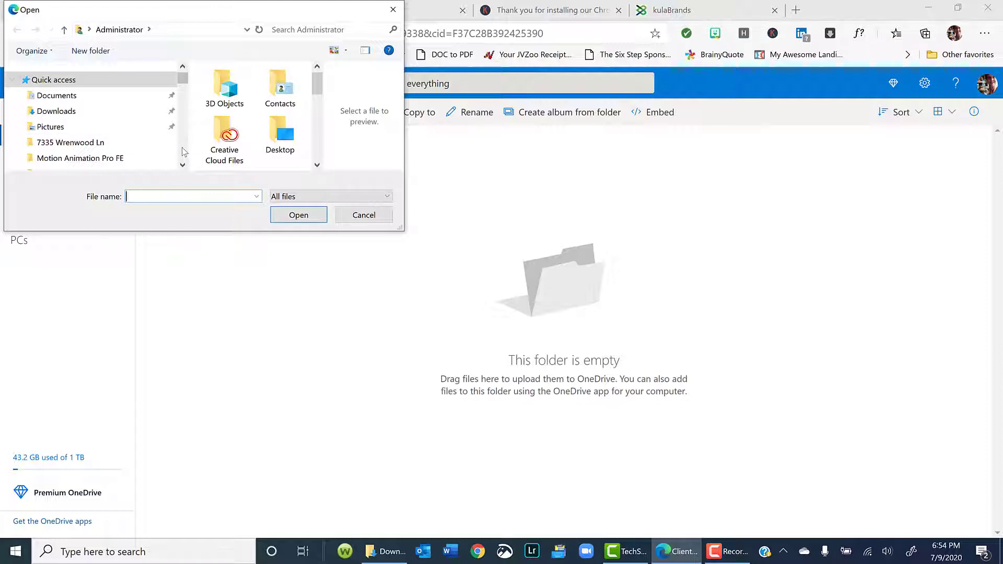
pyautogui.scroll(-3, 183, 151)
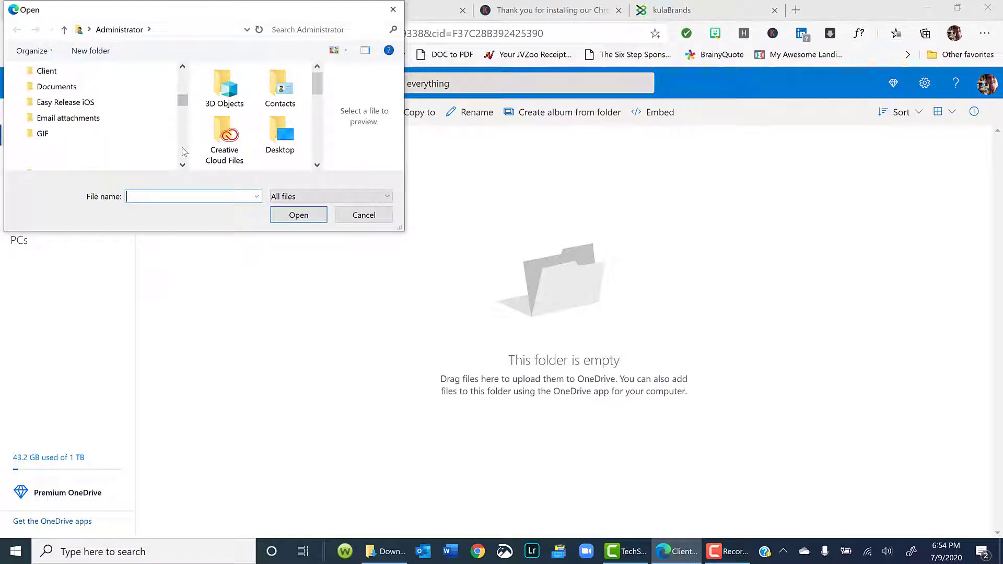
pyautogui.scroll(-2, 182, 152)
pyautogui.scroll(-3, 182, 151)
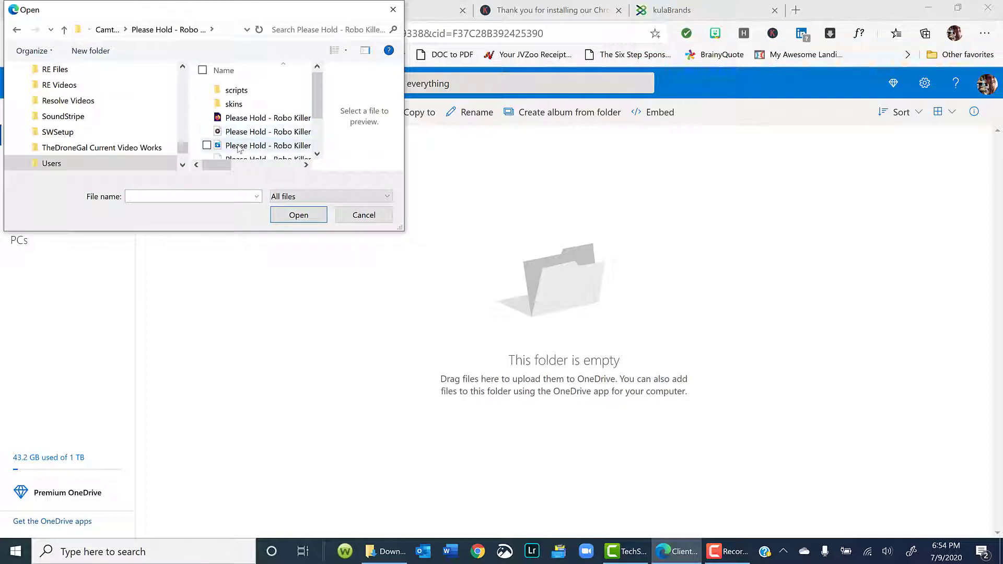
pyautogui.doubleClick(251, 145)
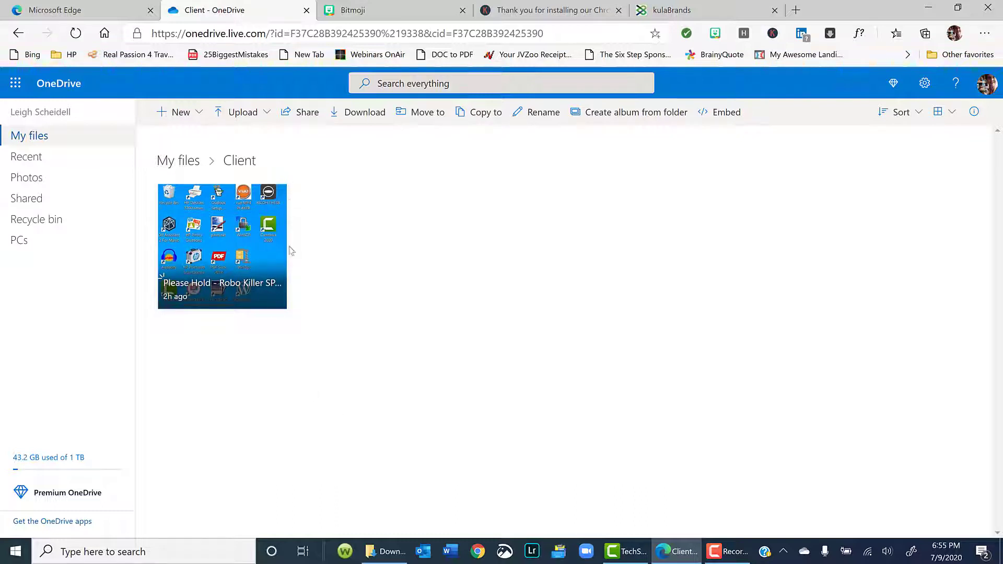
pyautogui.moveTo(223, 248)
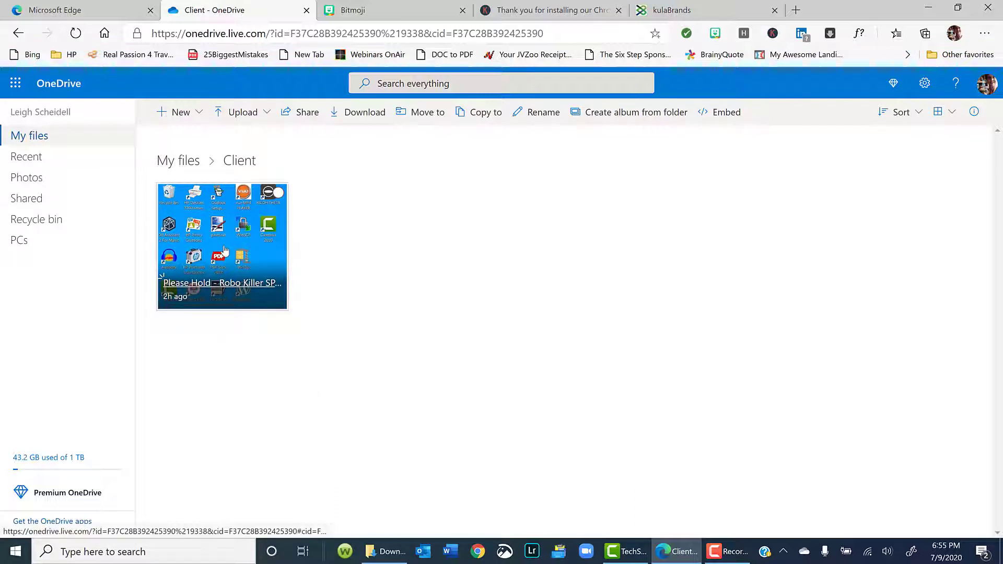
# - Share the uploaded video, generating an edit link and copying it to the clipboard
pyautogui.rightClick(225, 250)
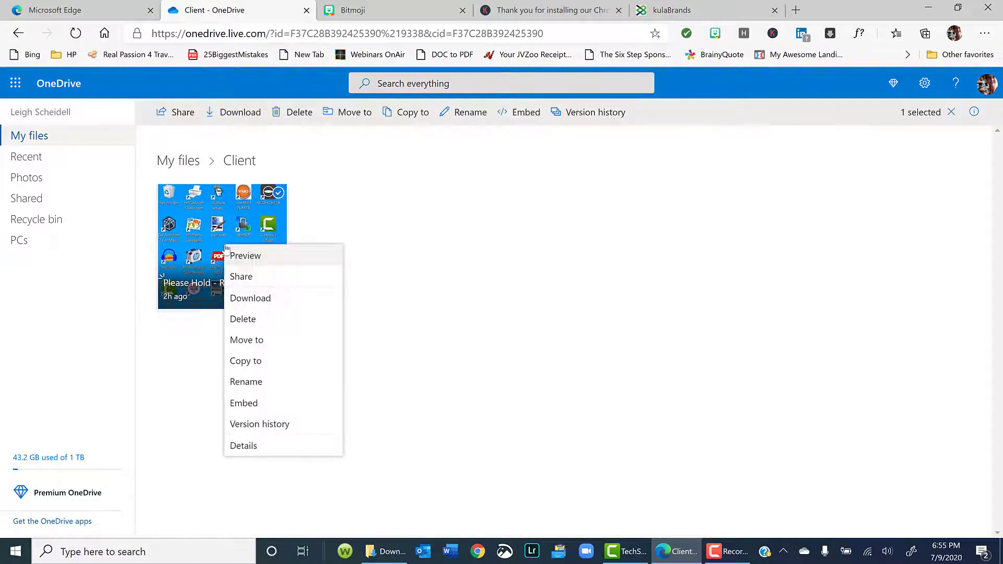
pyautogui.click(242, 278)
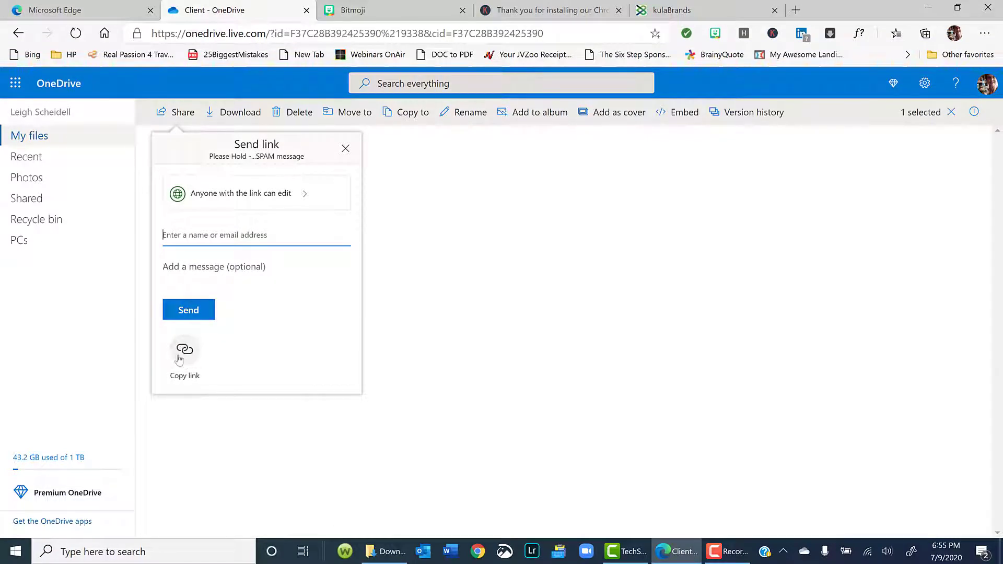
pyautogui.click(179, 356)
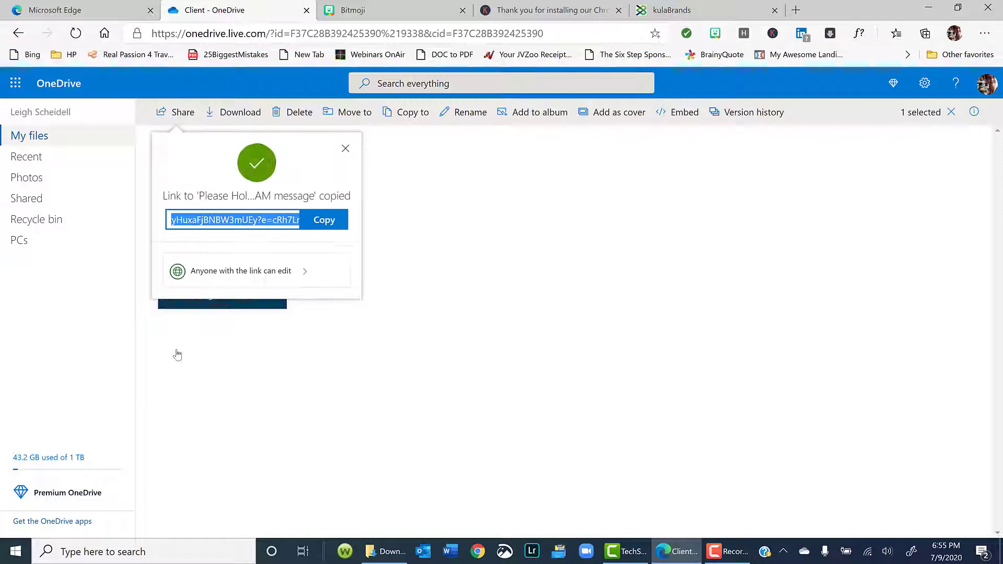
pyautogui.click(334, 224)
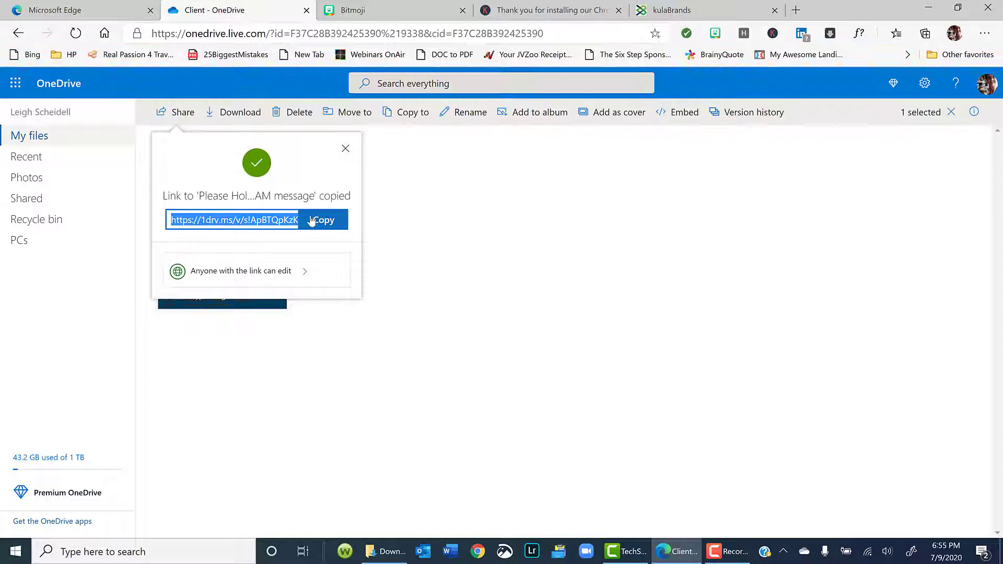
# - Go to facebook.com in a new tab and paste the share link into a contact's Messenger chat
pyautogui.click(796, 10)
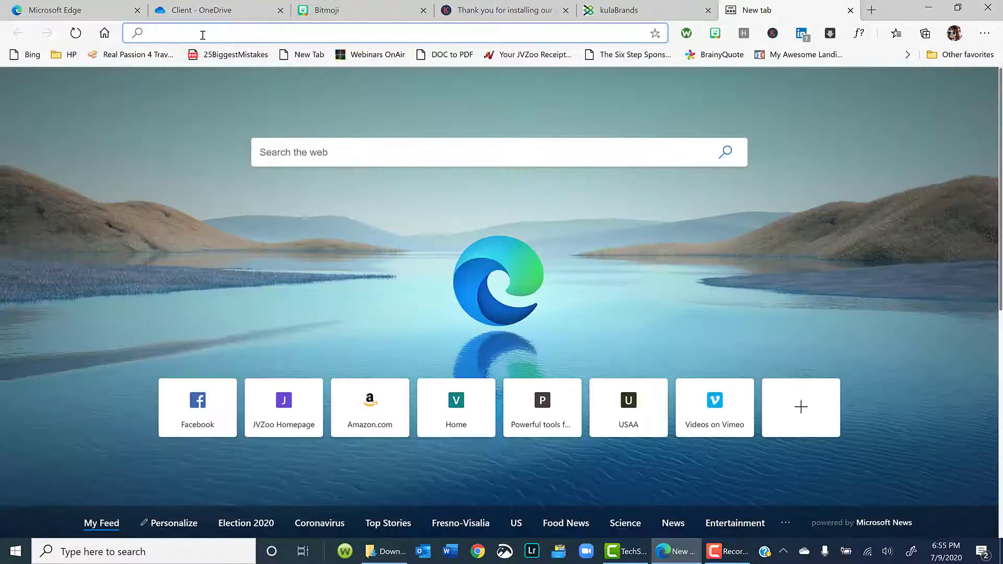
pyautogui.write('facebook.com')
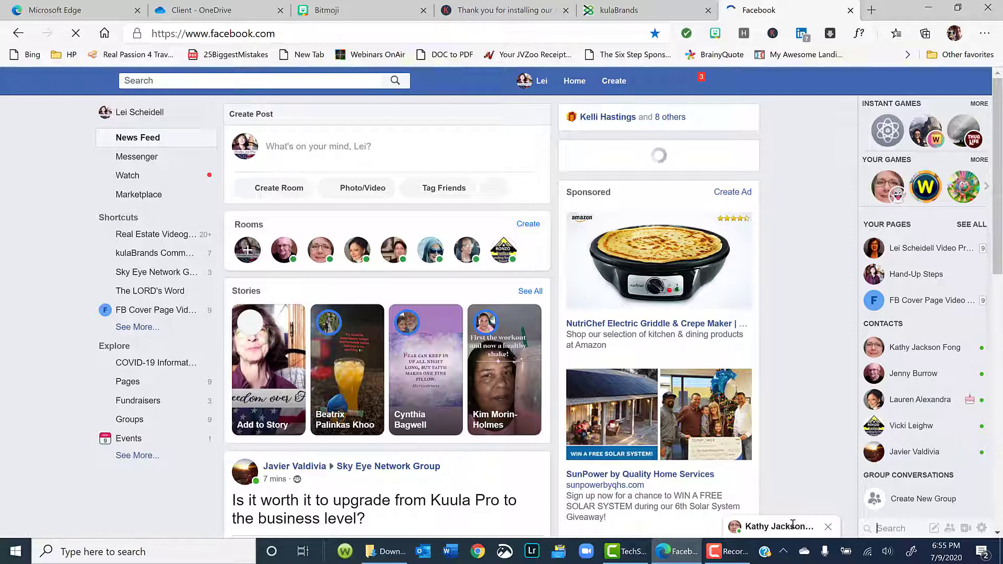
pyautogui.click(794, 525)
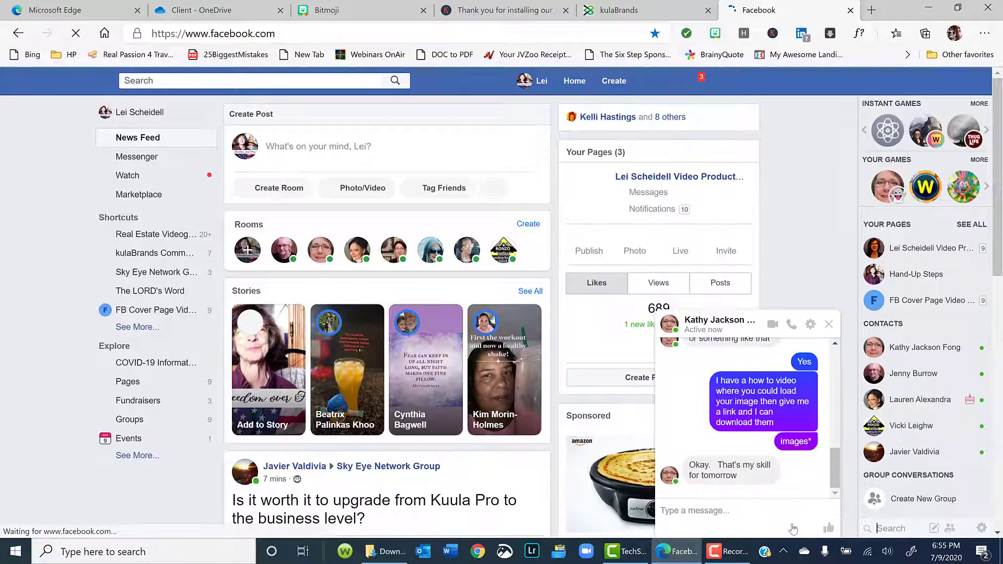
pyautogui.click(705, 511)
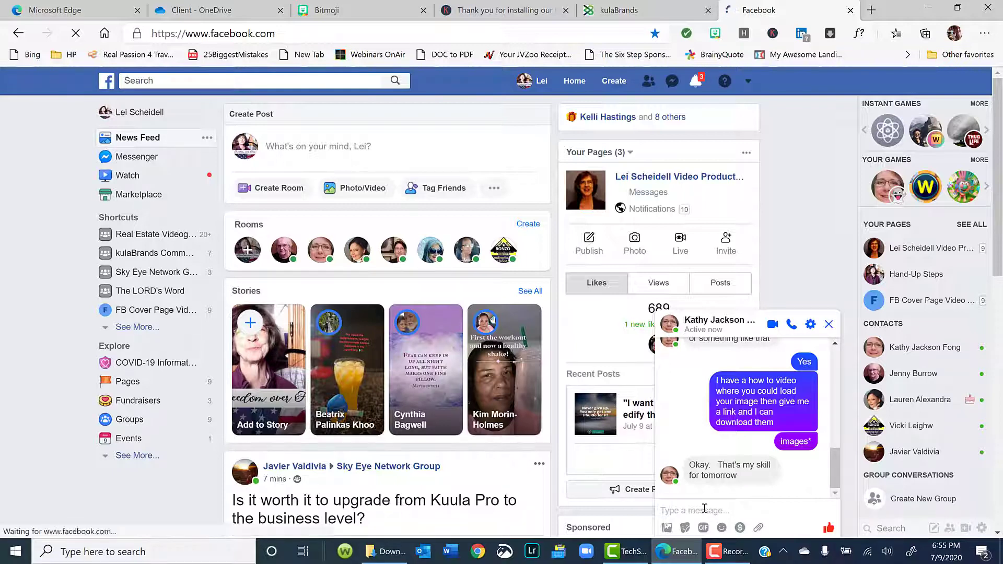
pyautogui.hotkey('ctrl', 'v')
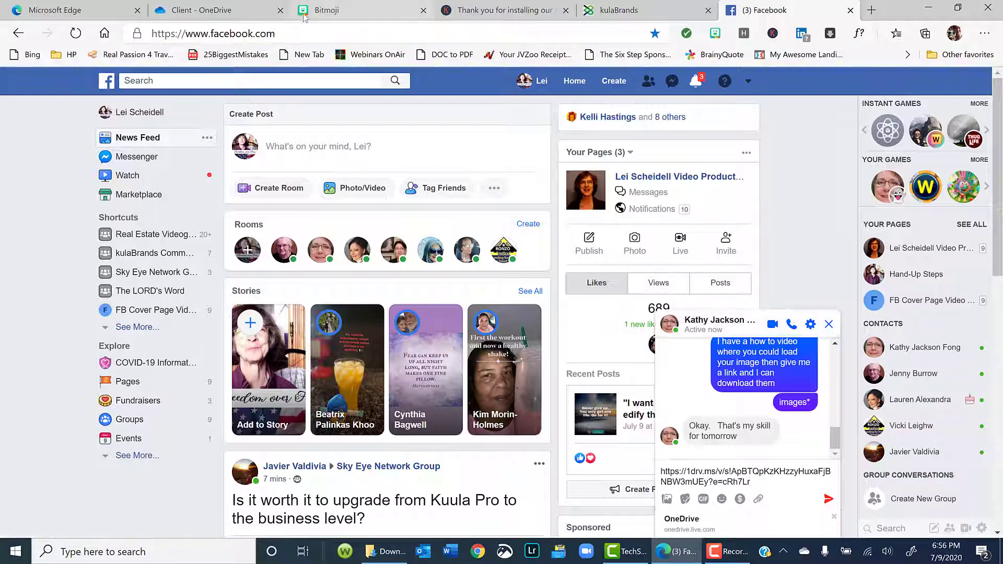
# - Return to the OneDrive tab and dismiss the link-copied dialog
pyautogui.click(196, 10)
pyautogui.click(493, 275)
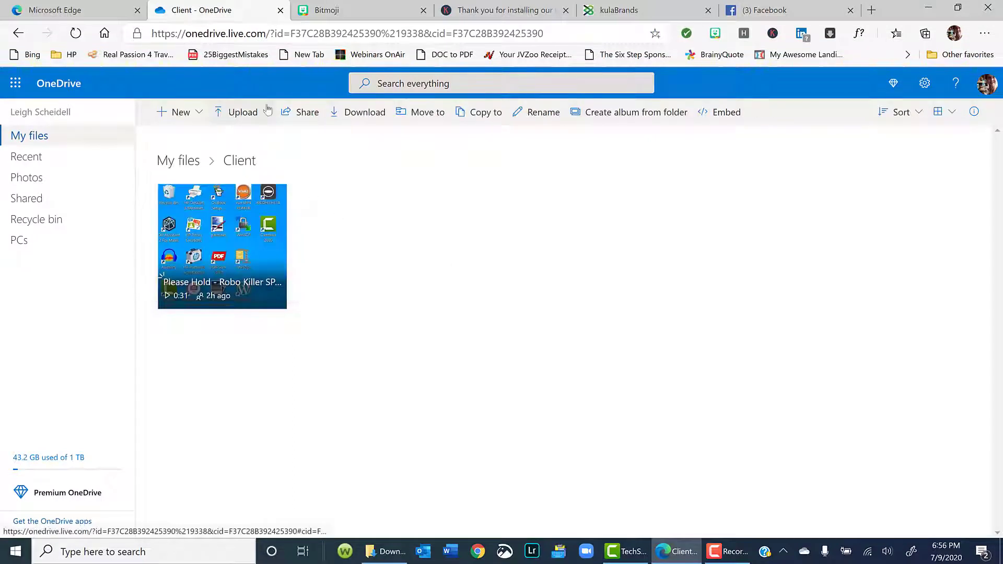
pyautogui.click(173, 163)
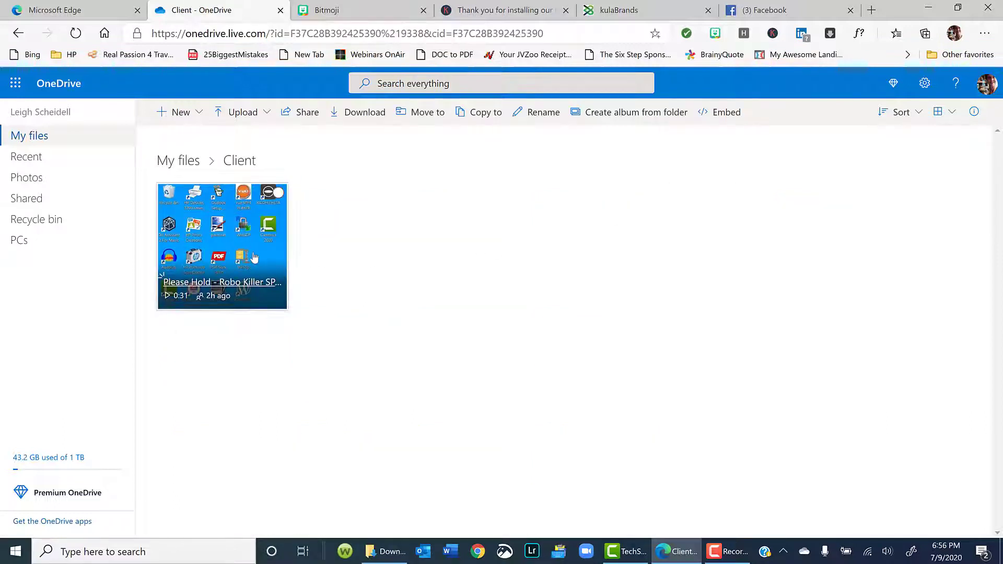
pyautogui.moveTo(223, 246)
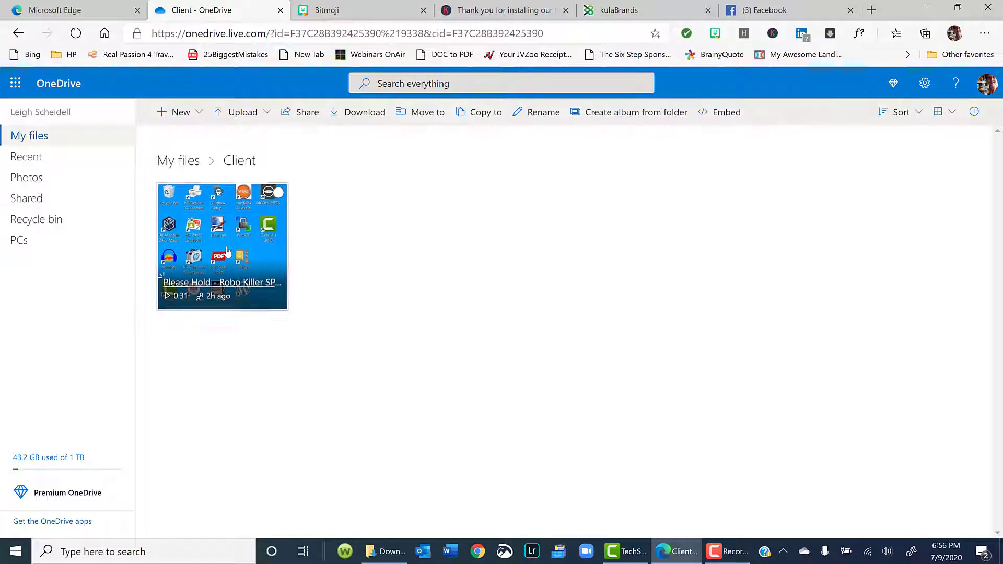
# - Download the Please Hold video to the computer and dismiss the download notice
pyautogui.rightClick(227, 249)
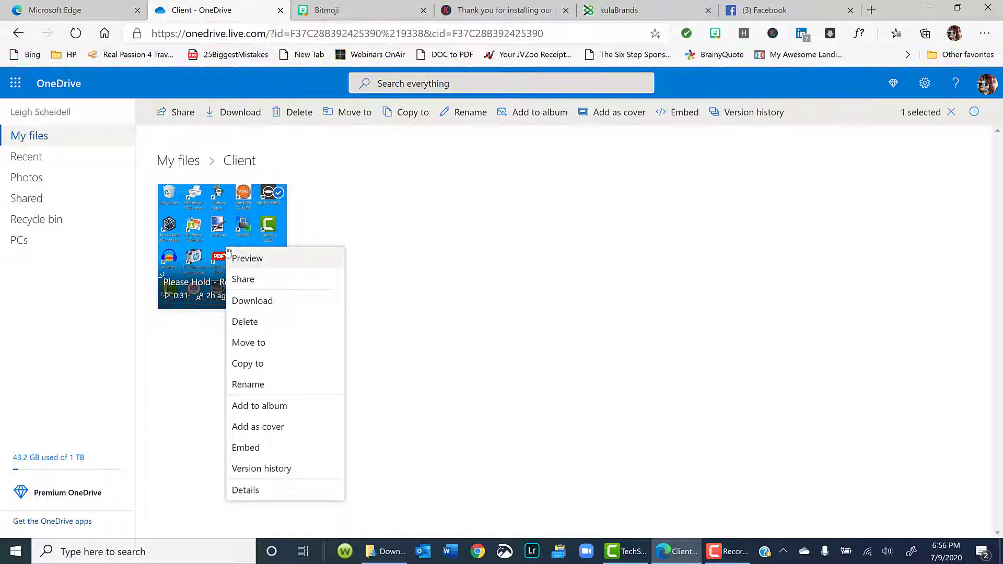
pyautogui.click(245, 306)
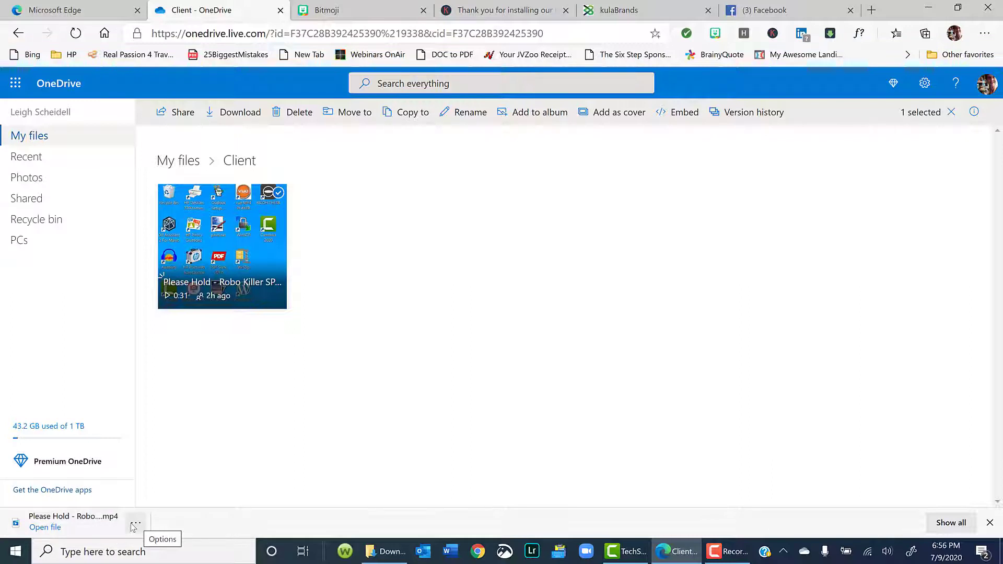
pyautogui.click(103, 534)
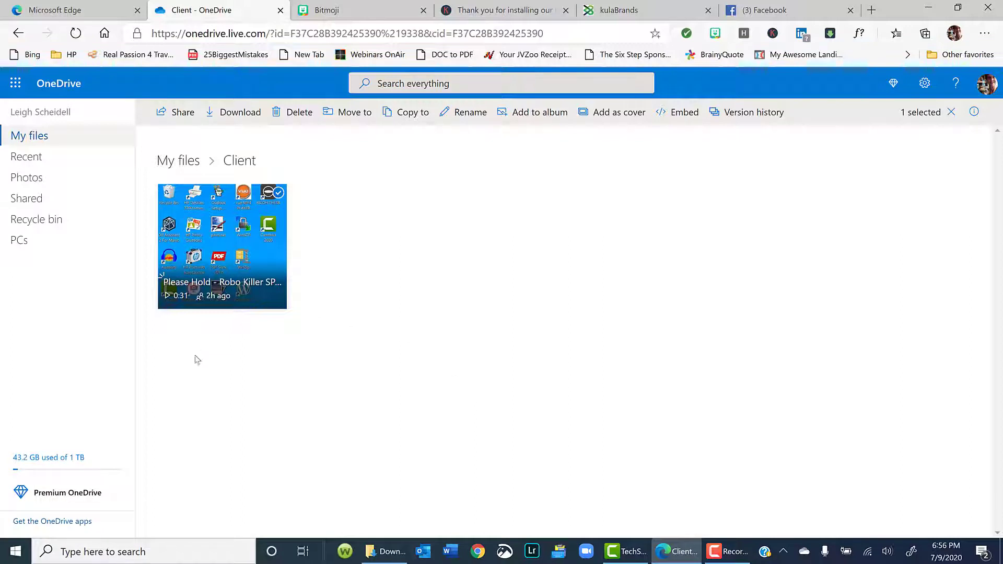
# - Return to the top-level My files, where the Client folder now appears
pyautogui.click(178, 161)
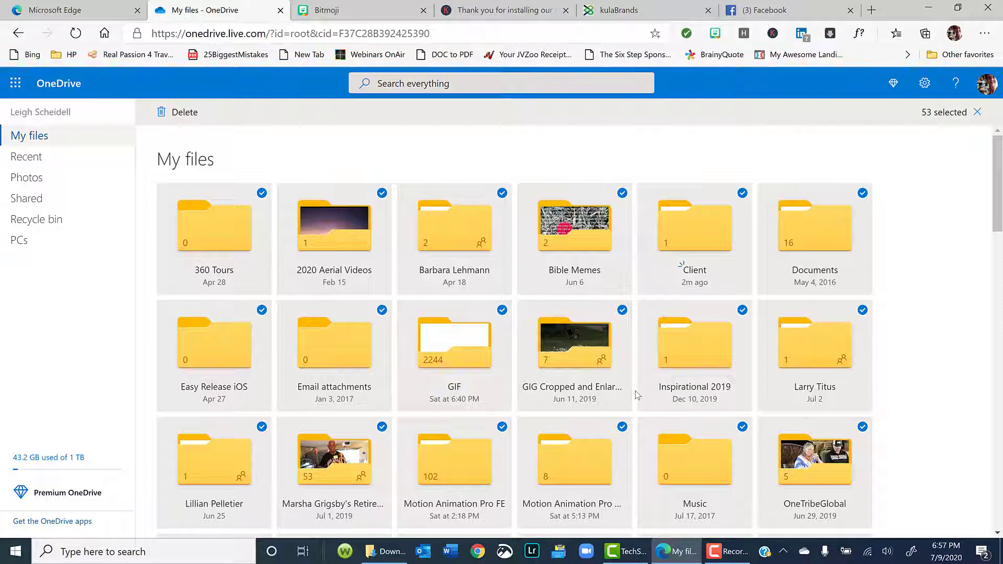
pyautogui.scroll(-3, 780, 455)
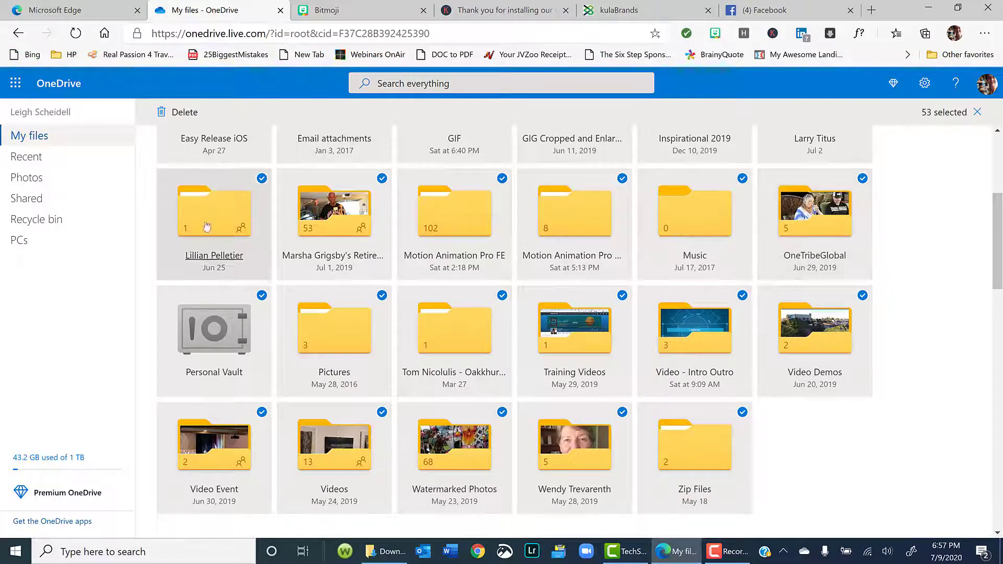
pyautogui.scroll(3, 392, 223)
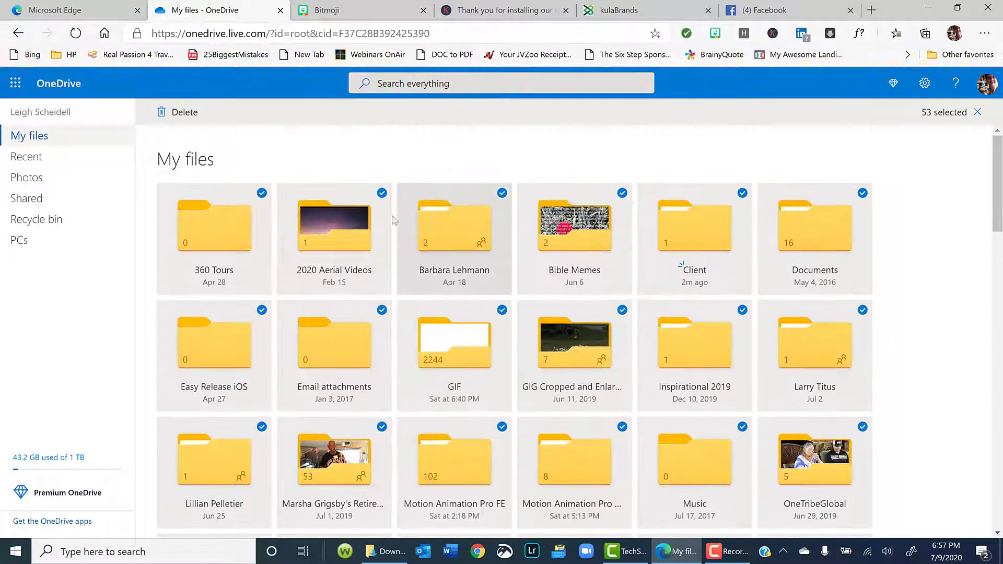